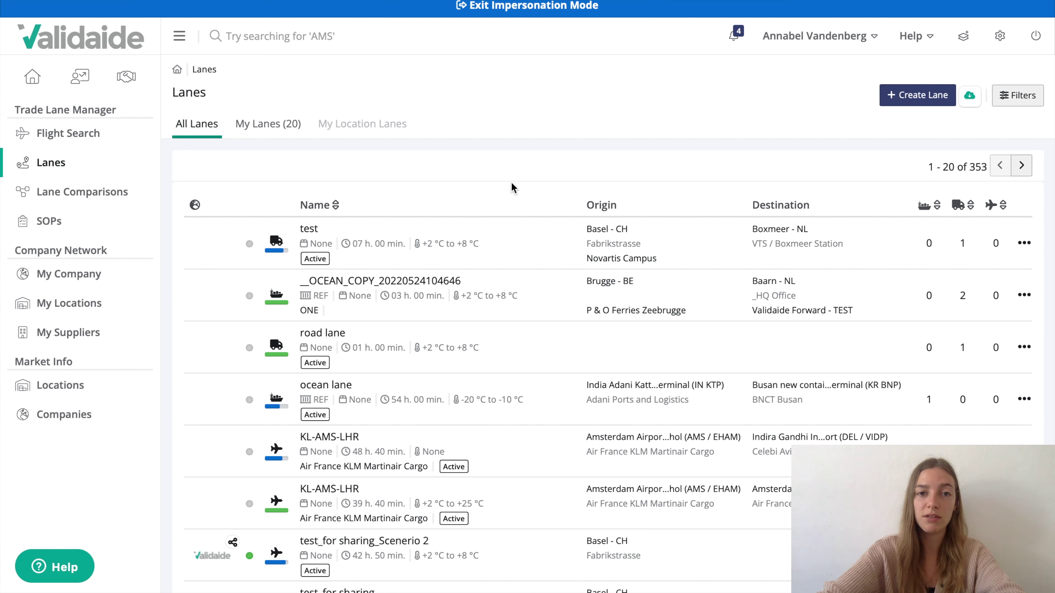
Step: Create a lane named "test" with Road transport mode and a booked temperature range of +2 °C to +8 °C (COL)
click(904, 101)
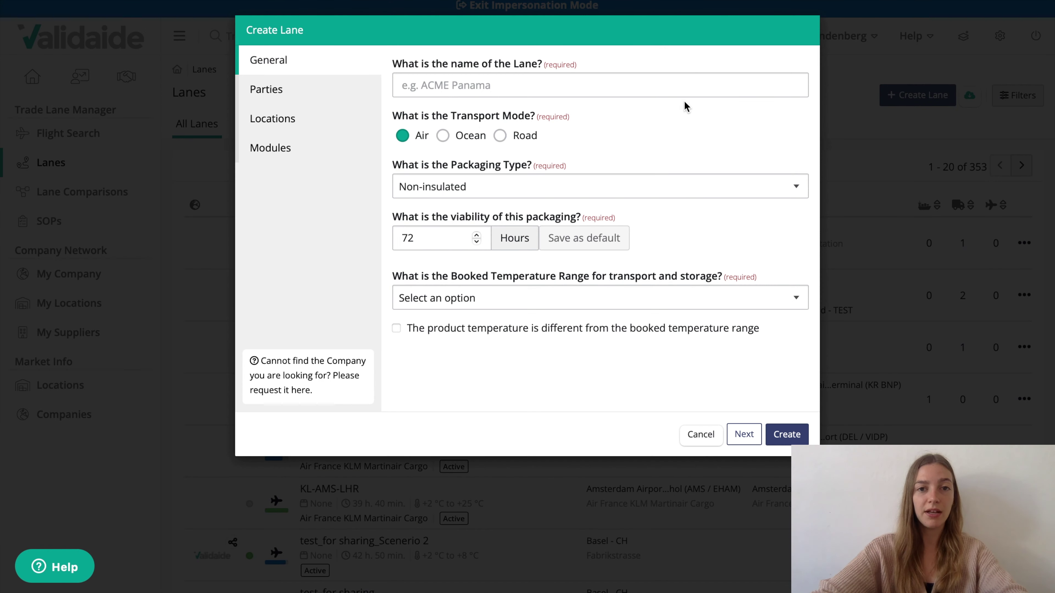
click(673, 89)
text(test)
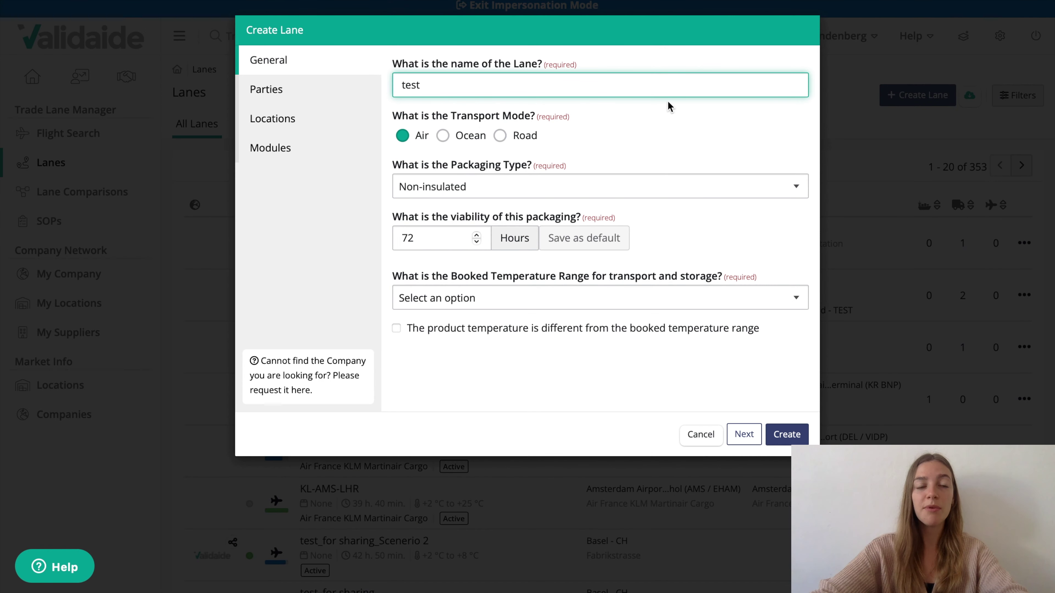
click(504, 138)
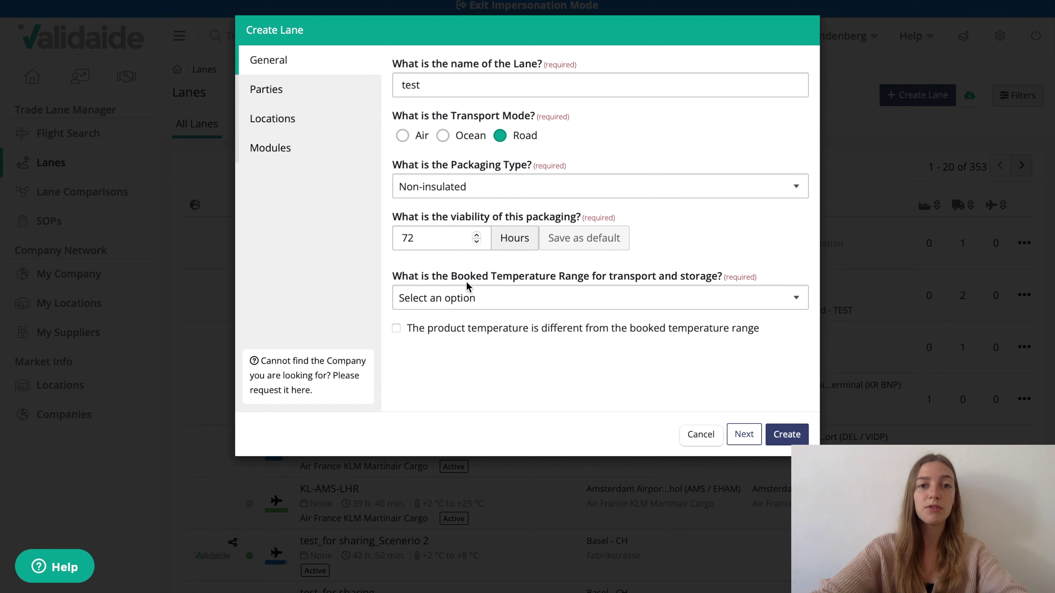
click(460, 300)
click(447, 413)
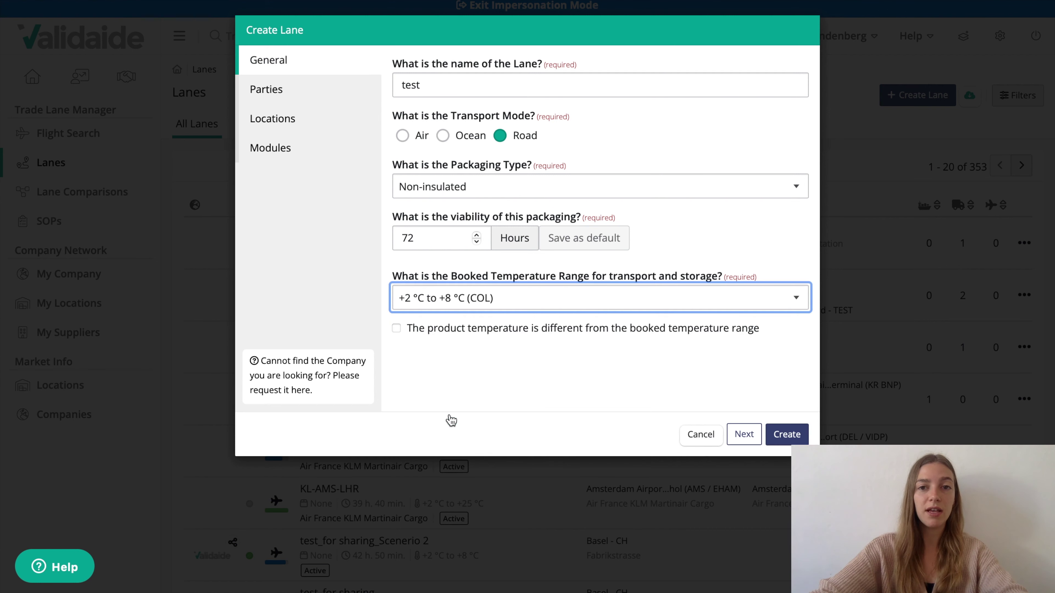
click(794, 440)
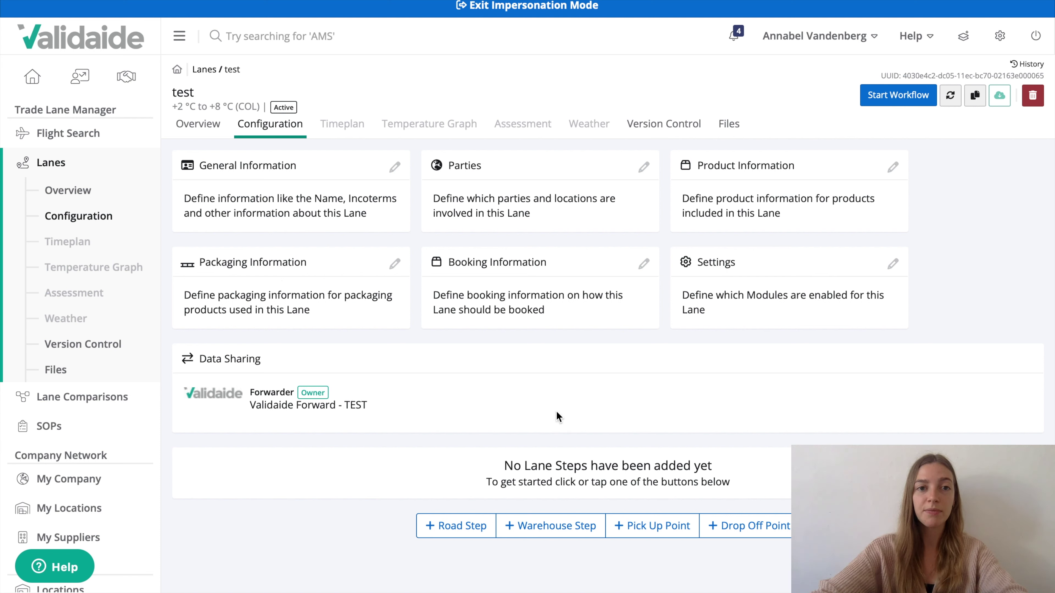
Step: Add a pick up point to the lane by searching for "novartis" and choosing Novartis Campus in Basel, Switzerland
click(665, 529)
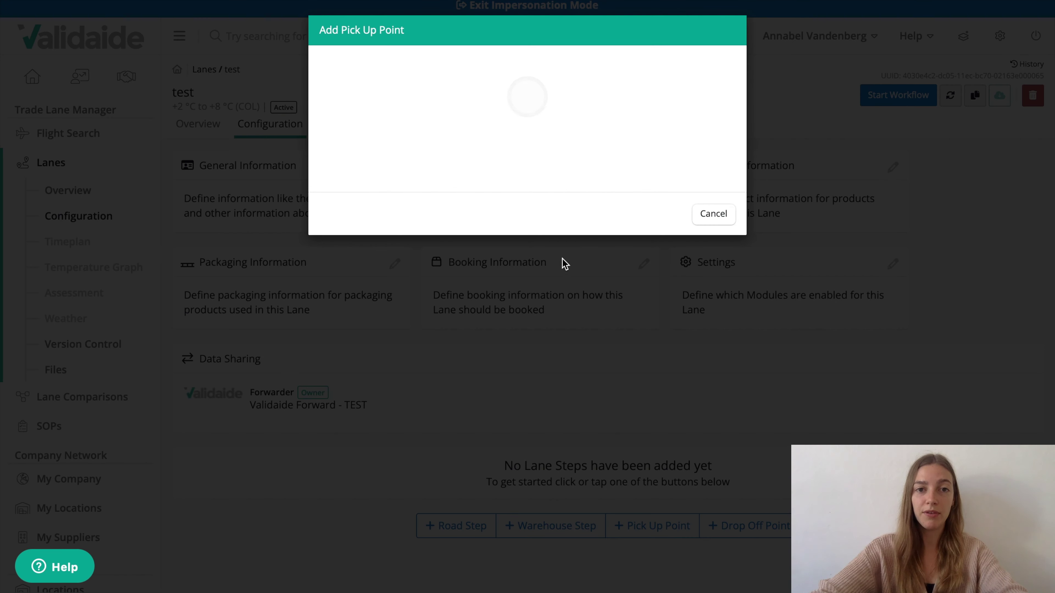
click(472, 128)
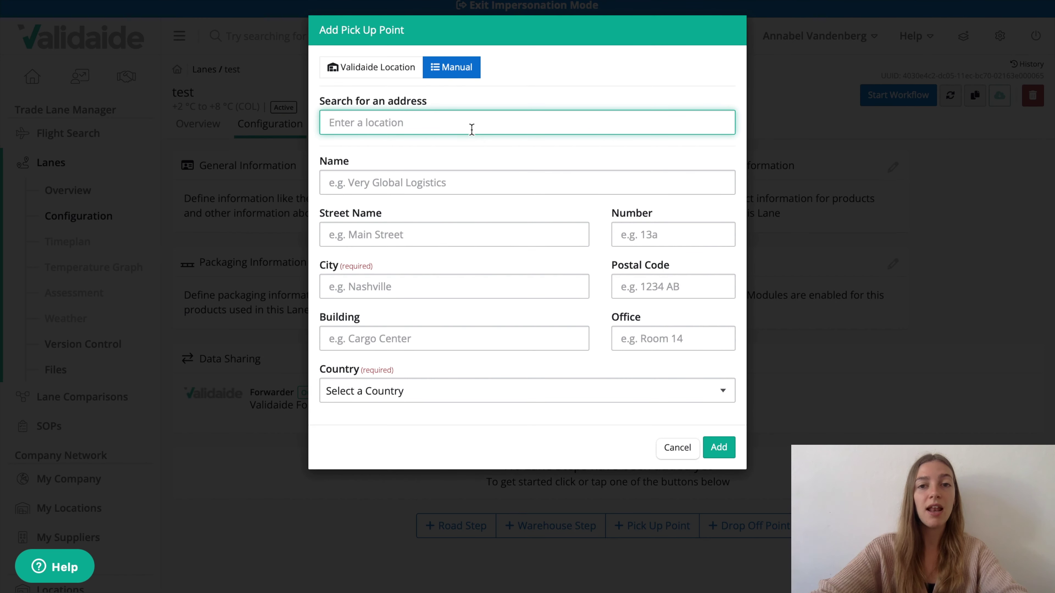
text(novartis)
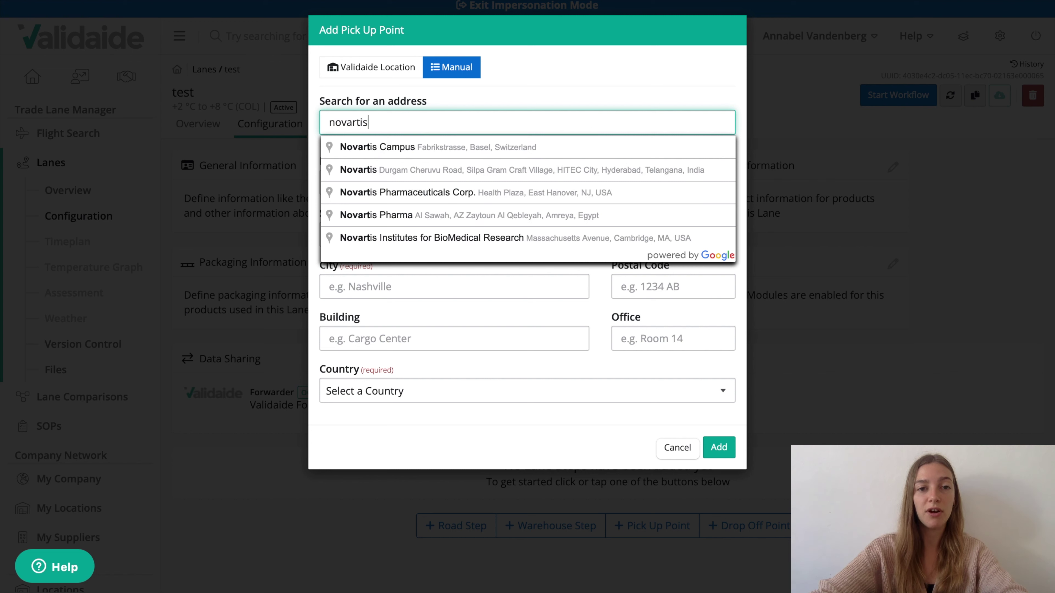
click(478, 149)
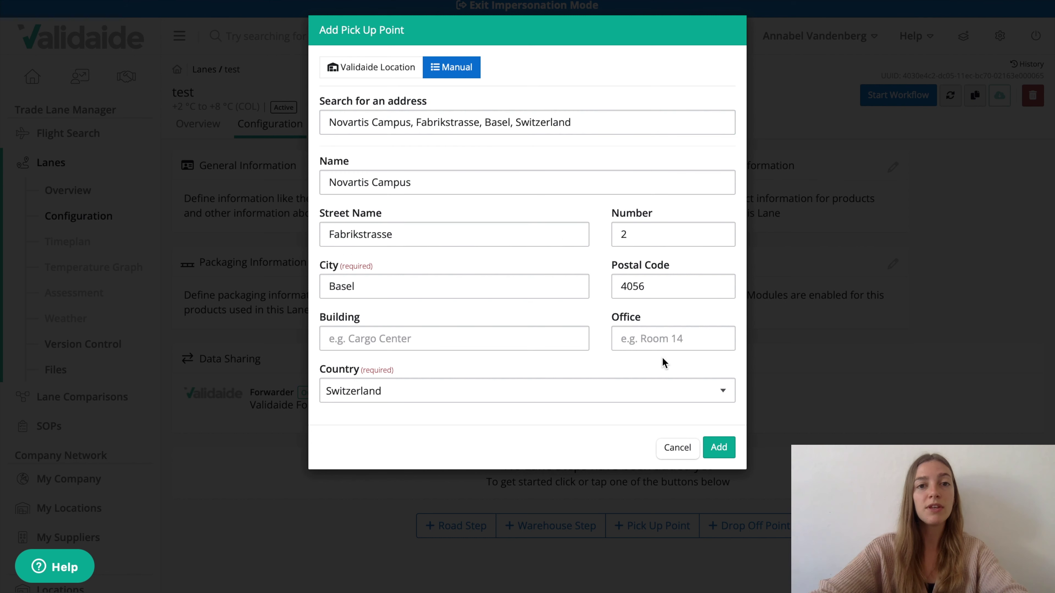
click(719, 449)
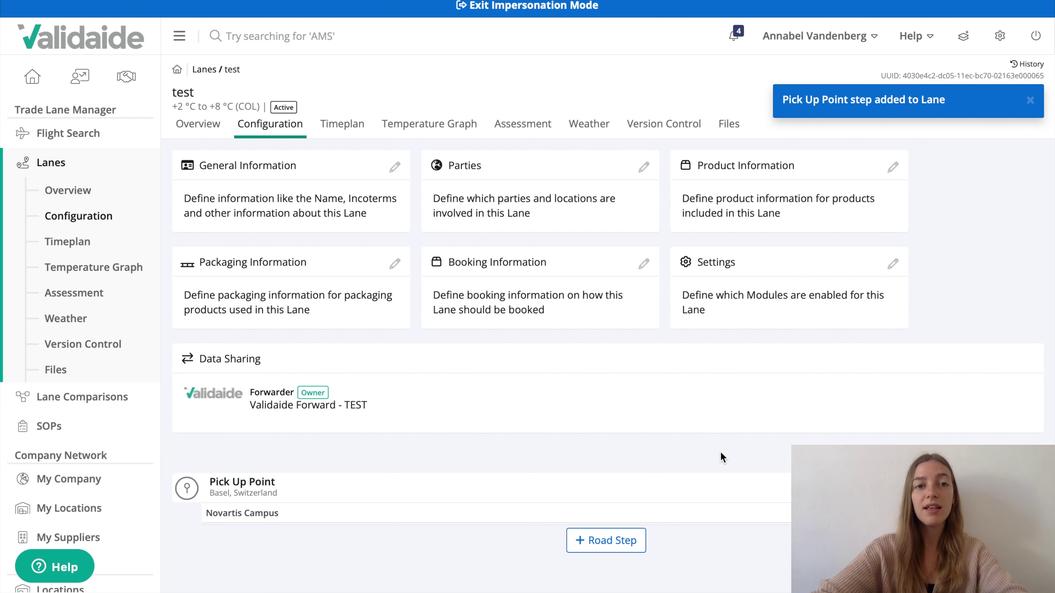
Step: Add a road step after the pick up point with VTS as road transport provider, keeping the default configuration
click(615, 542)
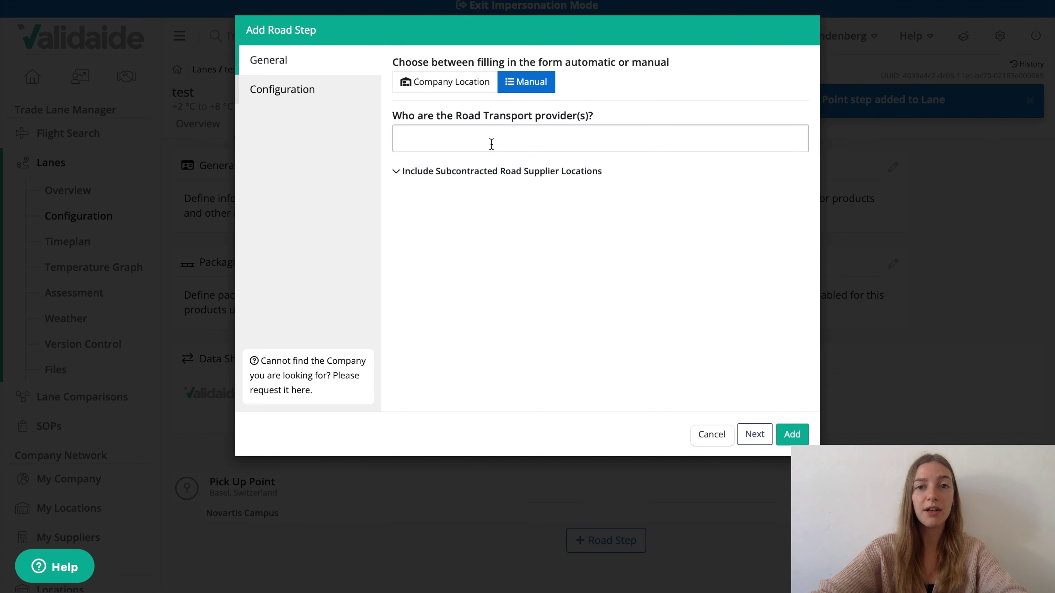
click(491, 145)
text(vts)
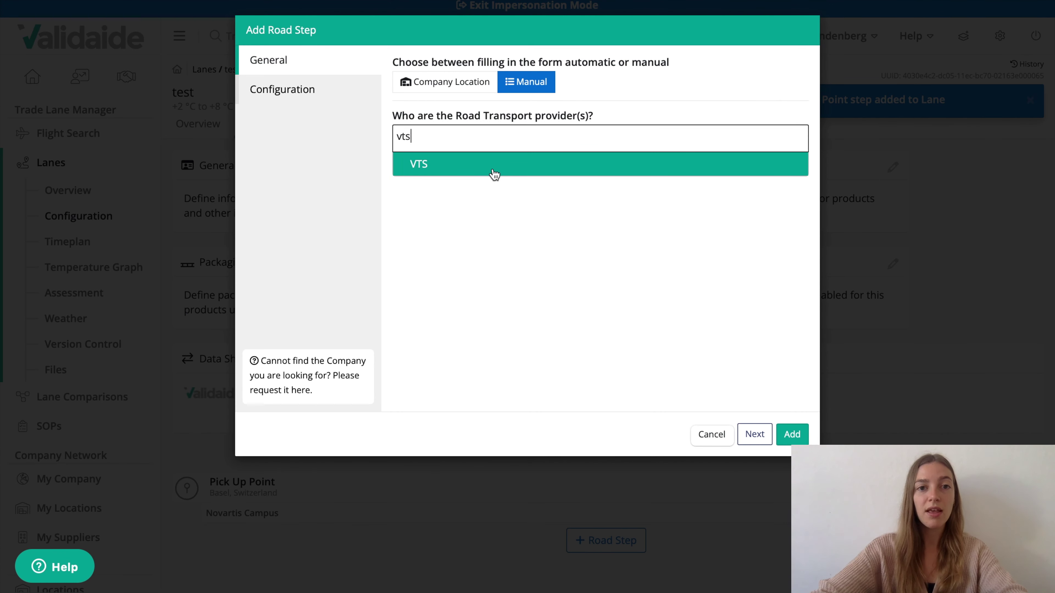
click(490, 173)
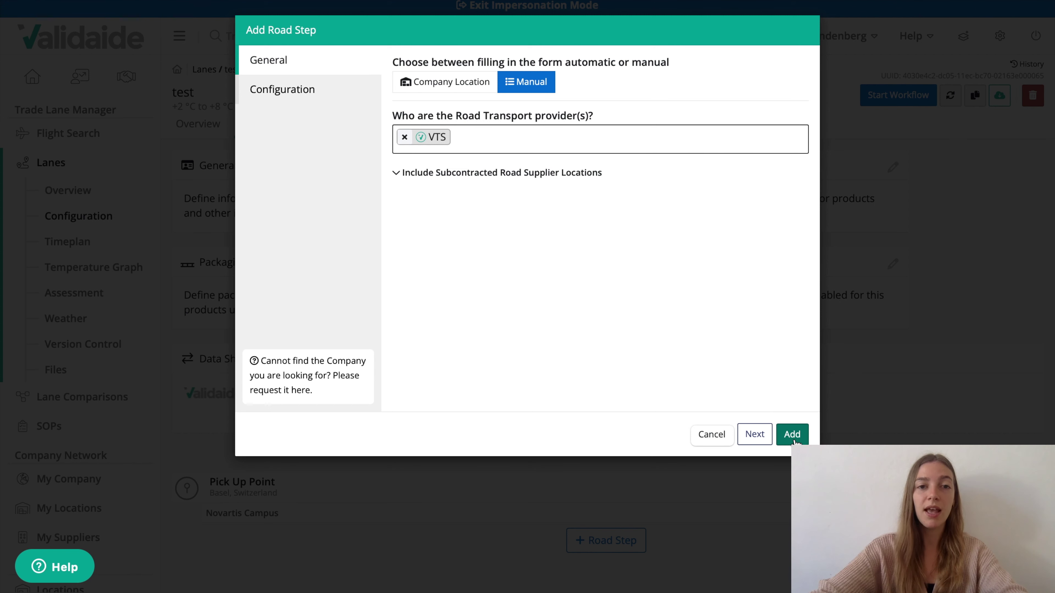
click(306, 92)
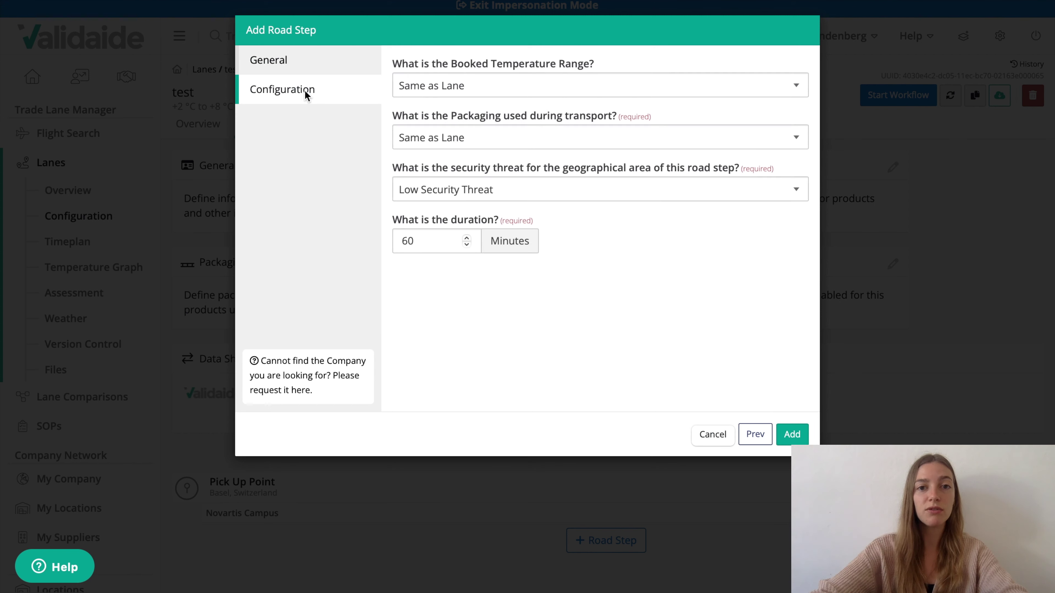
click(792, 435)
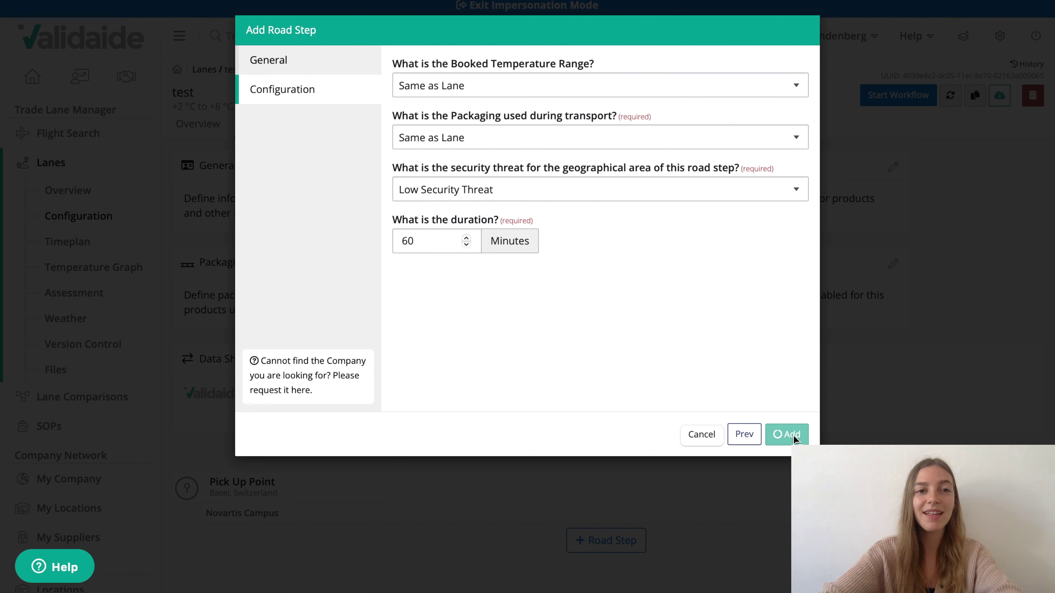
Step: Add a parking stop to the road transport with TAPA PSR Certification, Controlled Gates and CCTV as minimum capabilities
scroll(793, 437, down, 2)
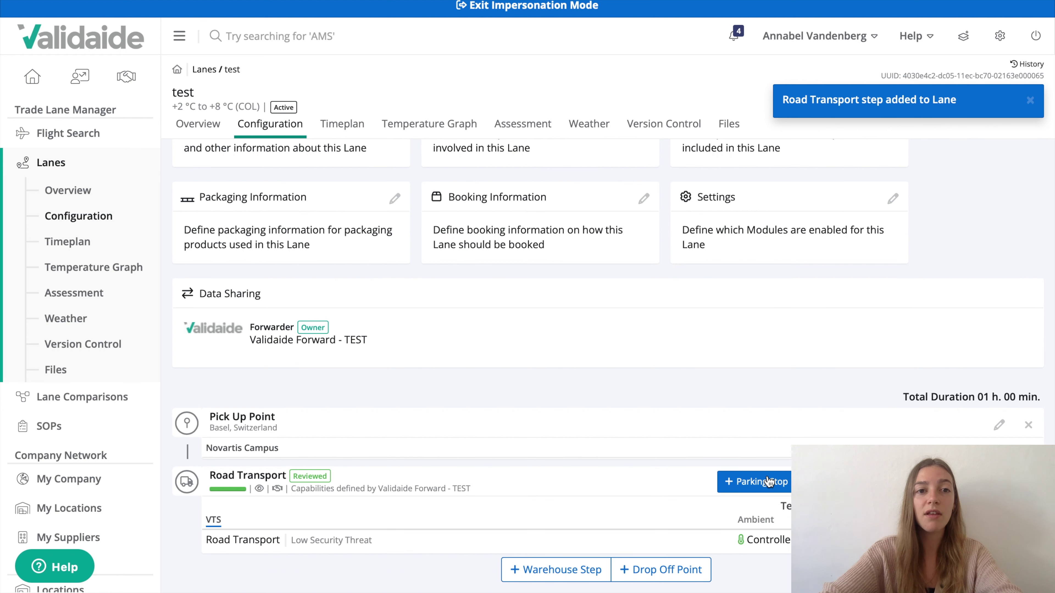
click(759, 485)
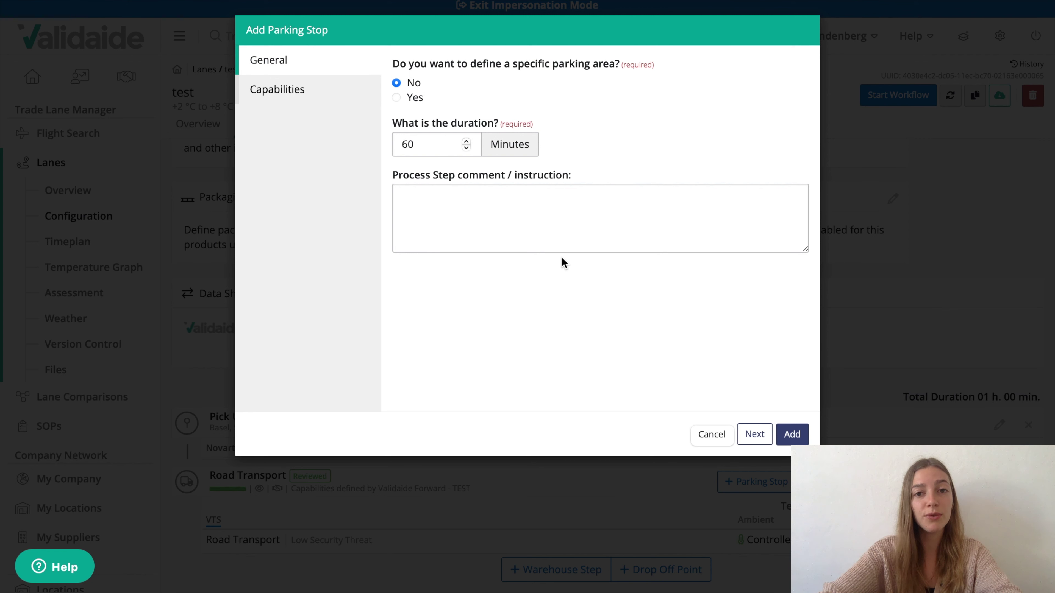
click(296, 96)
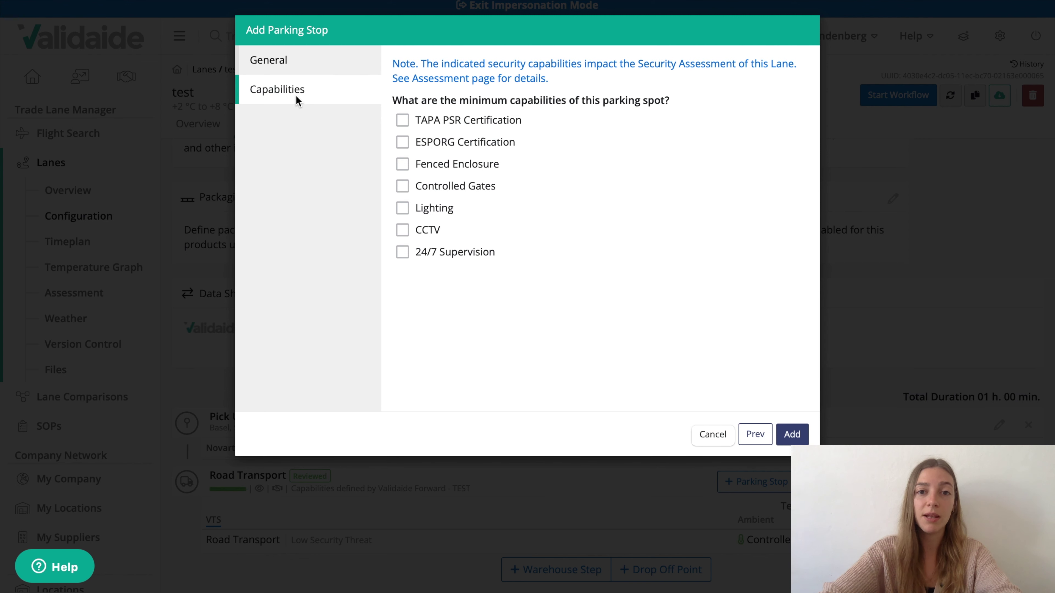
click(419, 124)
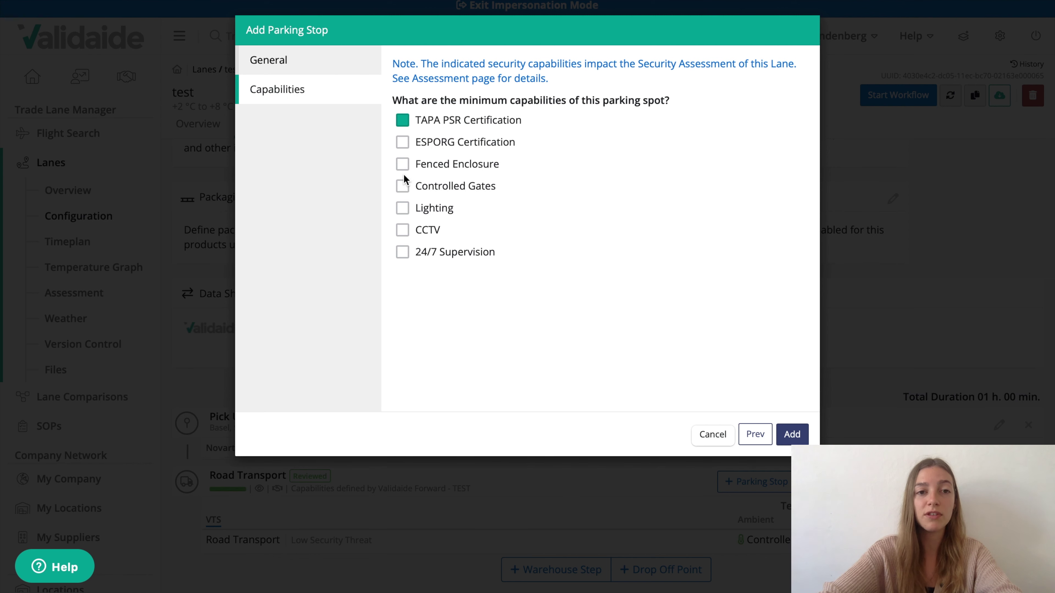
click(402, 185)
click(403, 229)
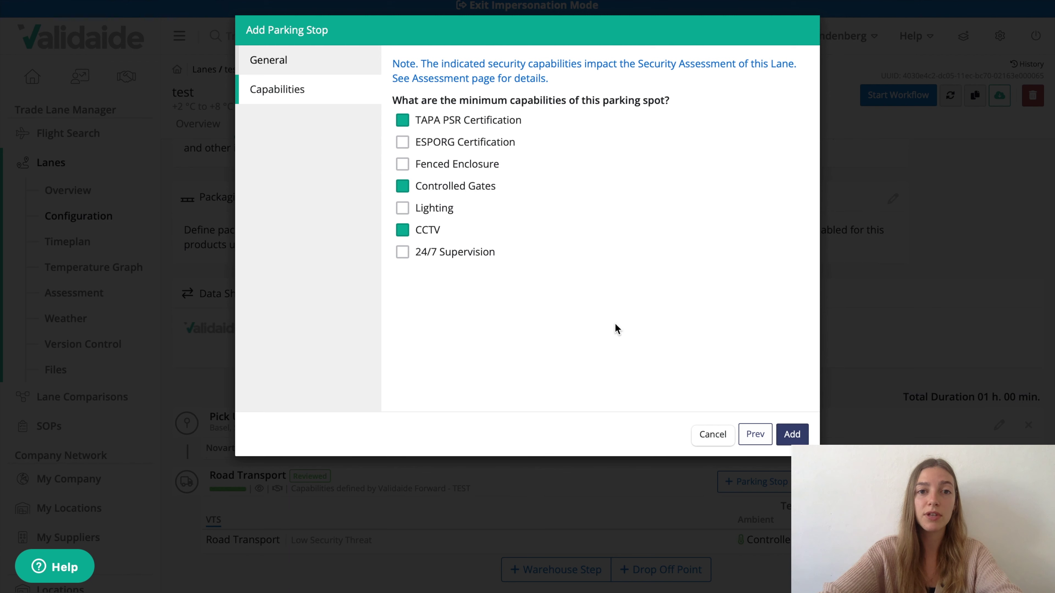
click(798, 435)
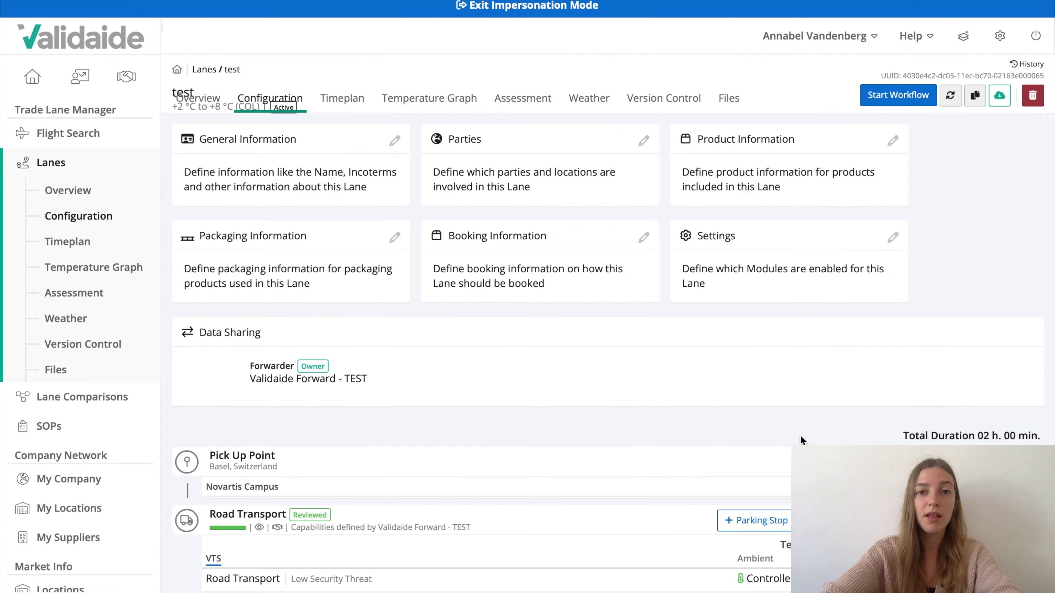
Step: Add a border crossing from Switzerland to France to the road transport, keeping the default duration
click(835, 546)
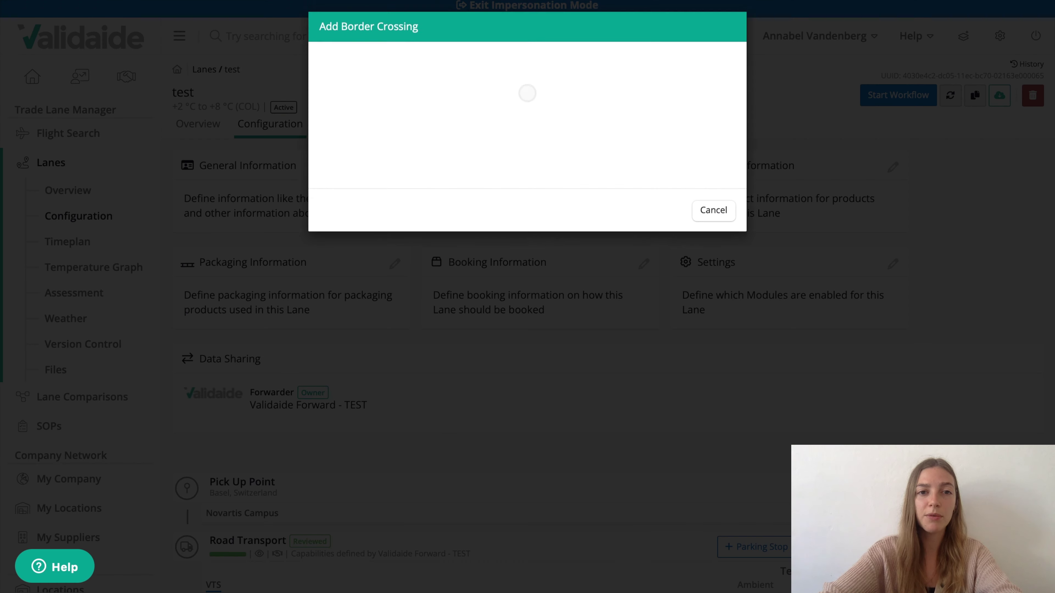
click(464, 144)
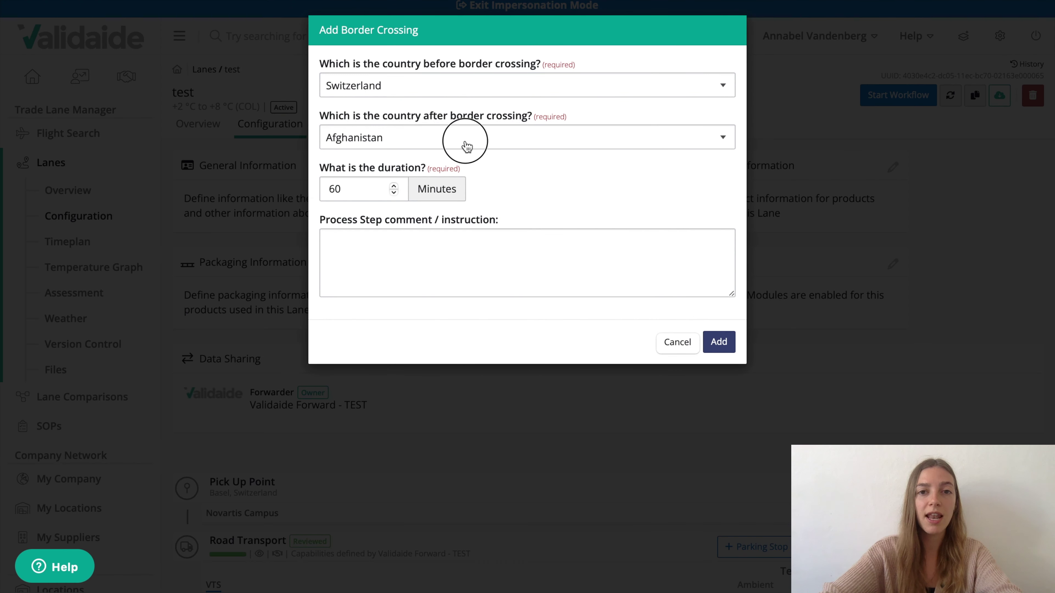
text(france)
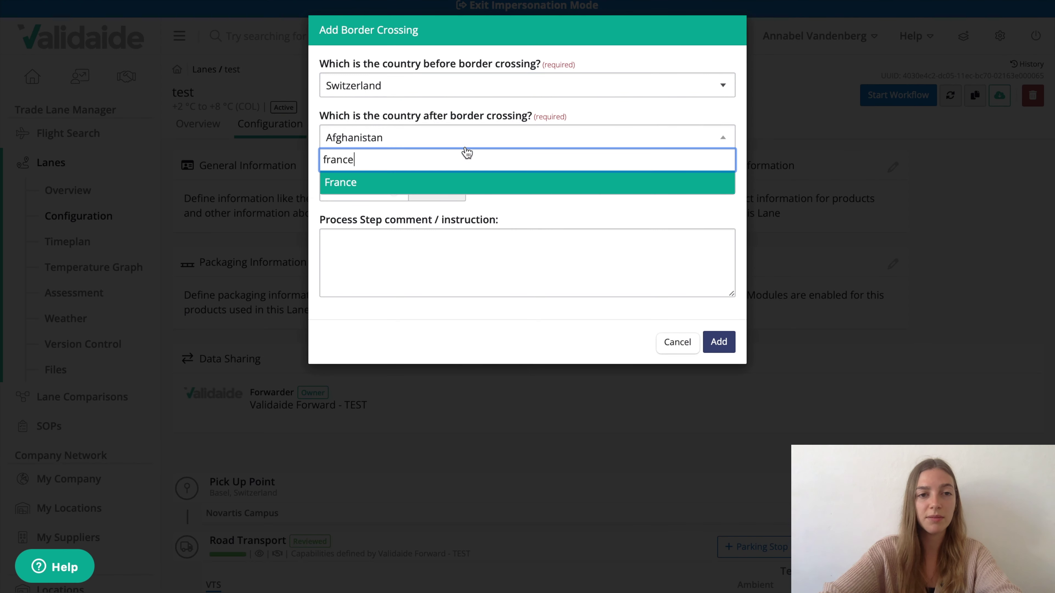
click(464, 184)
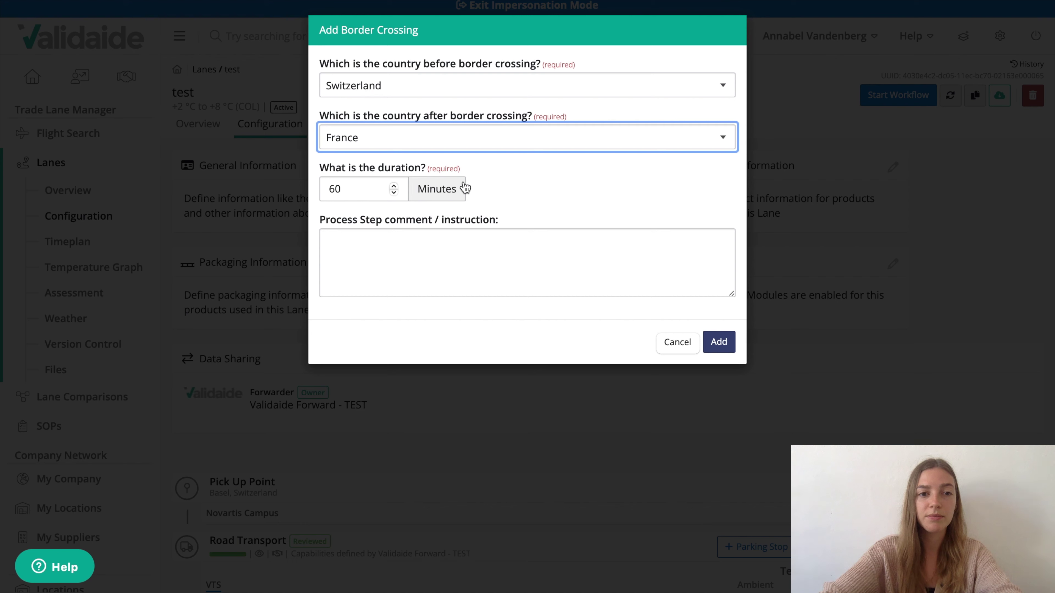
click(727, 343)
Step: Start a ferry crossing for the road transport with operator "validaide" and Calais, France as its origin
scroll(698, 404, down, 4)
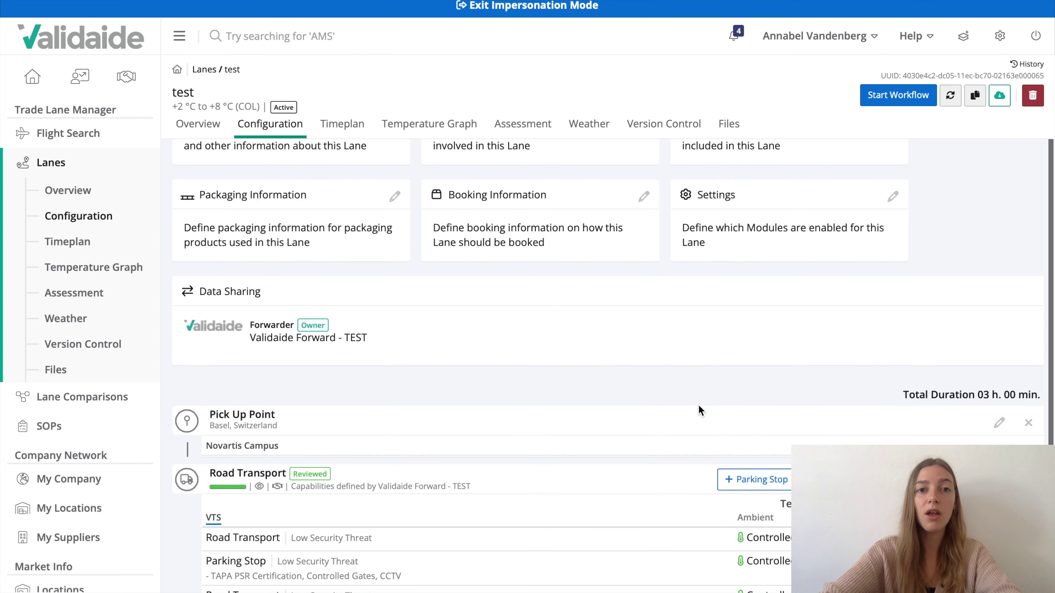
click(918, 385)
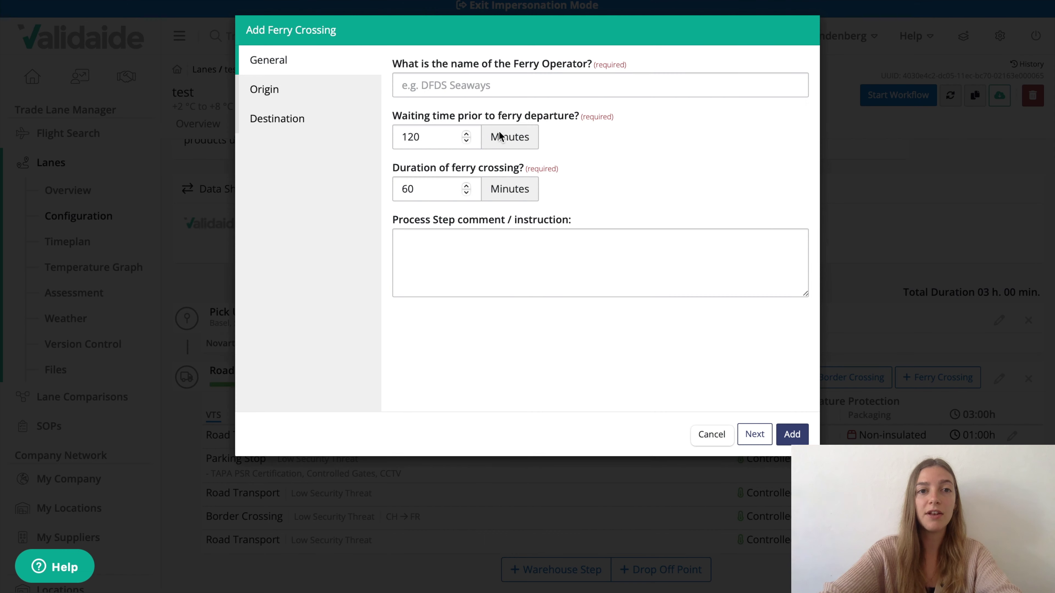
click(464, 85)
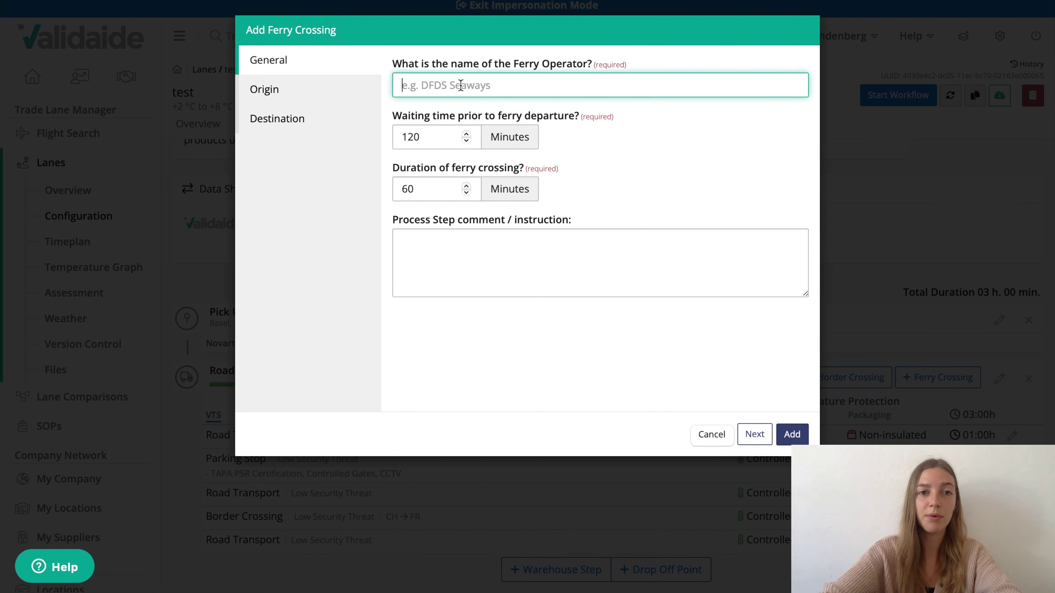
text(validaide)
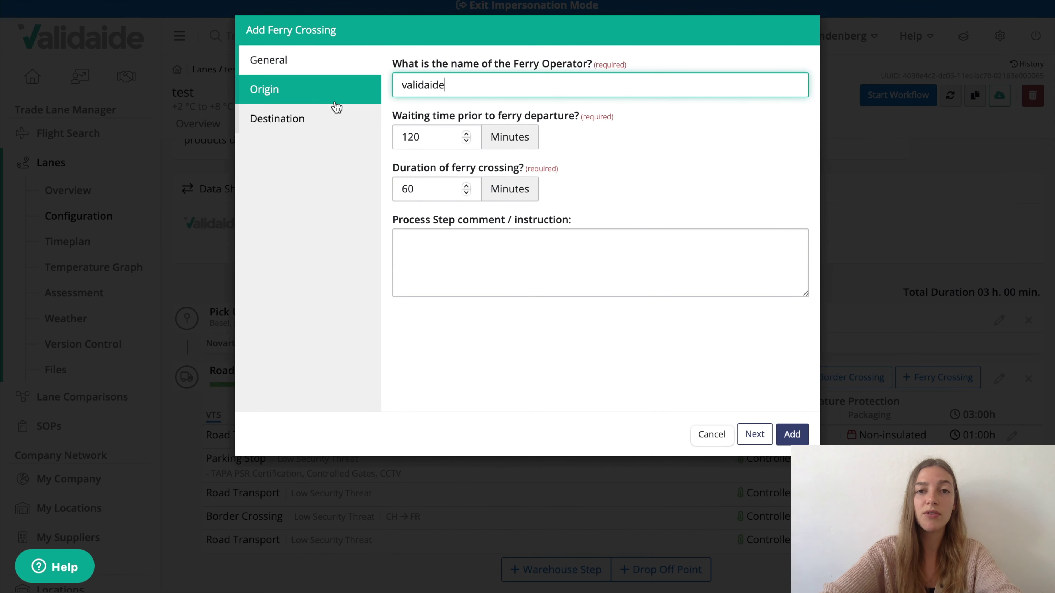
click(334, 92)
click(452, 87)
text(calai)
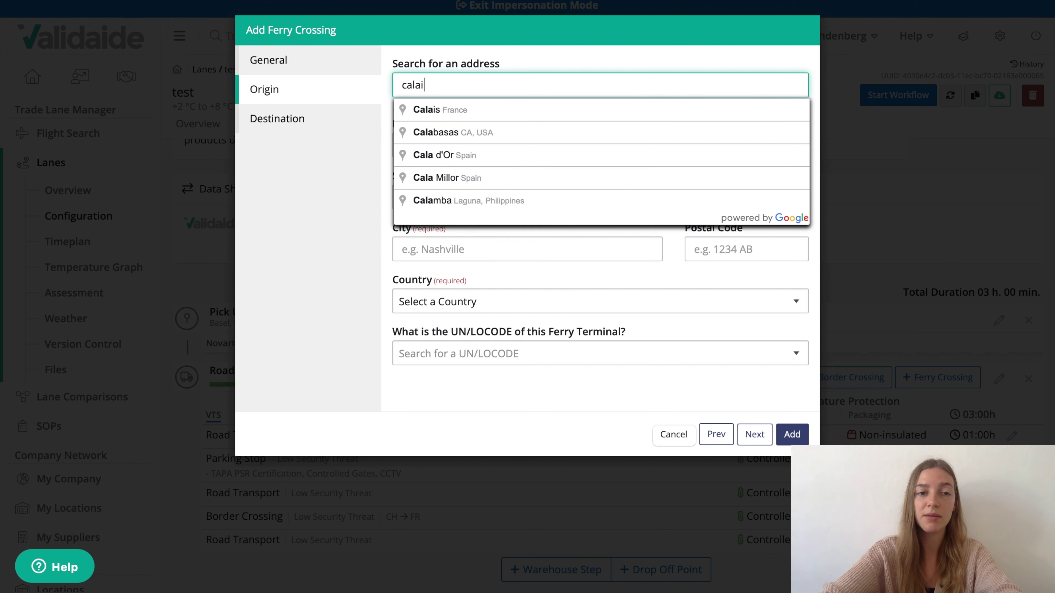
click(456, 116)
Step: Set the ferry crossing's destination to Dover, UK and add the crossing to the lane
click(330, 125)
click(447, 85)
text(dover)
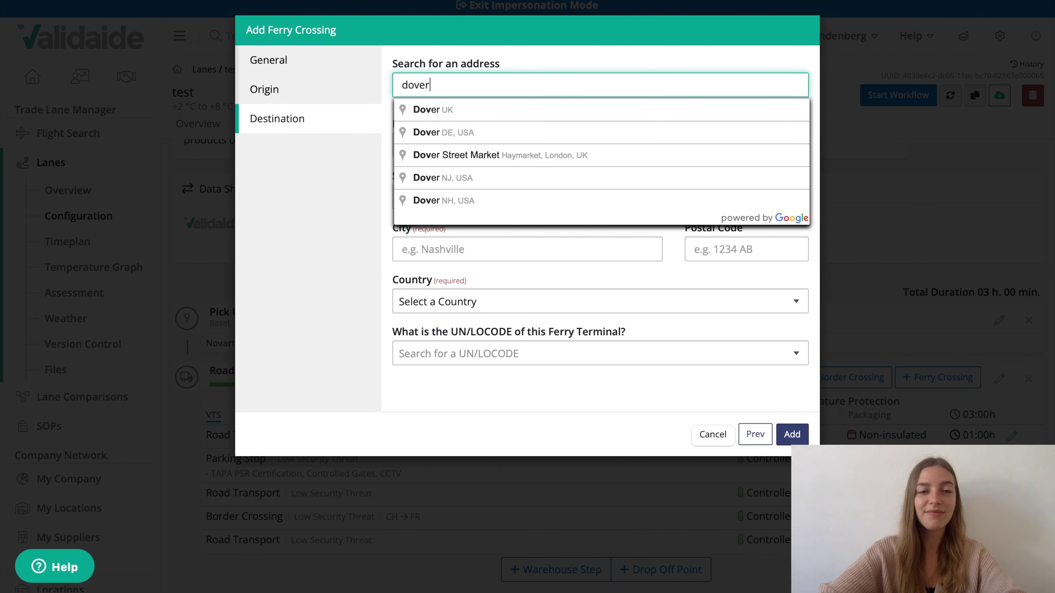
click(454, 110)
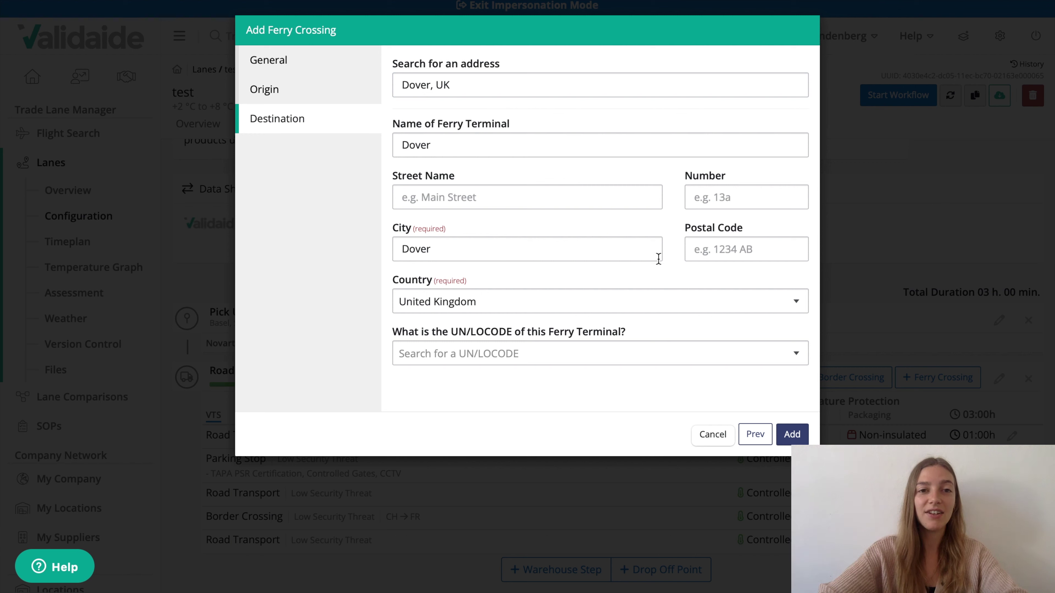
click(794, 435)
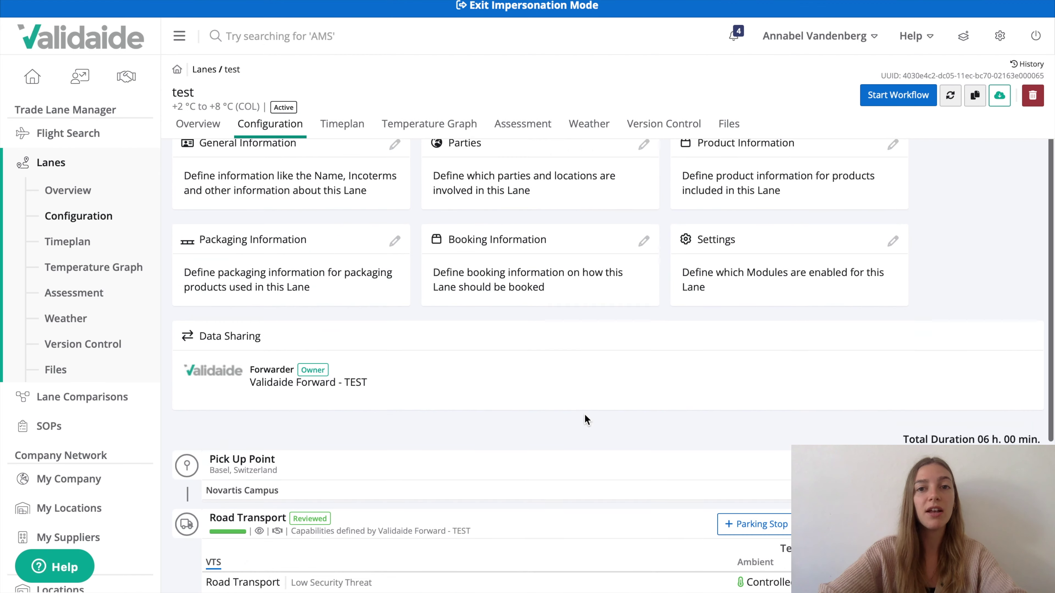
Step: Review the lane's configured steps, overview, timeplan, predicted temperature graphs and assessment
scroll(584, 416, down, 6)
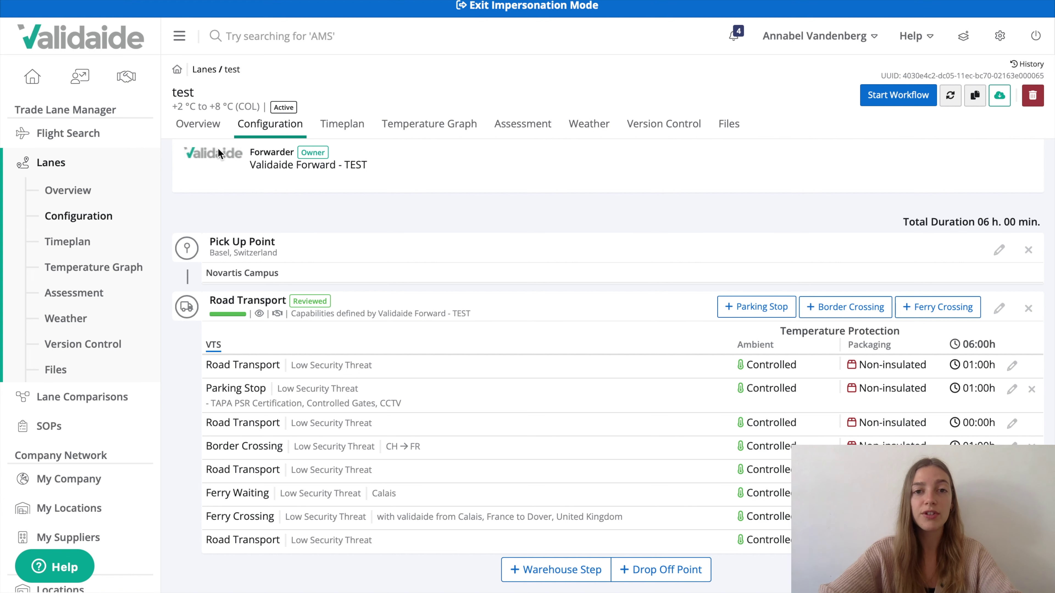
click(209, 124)
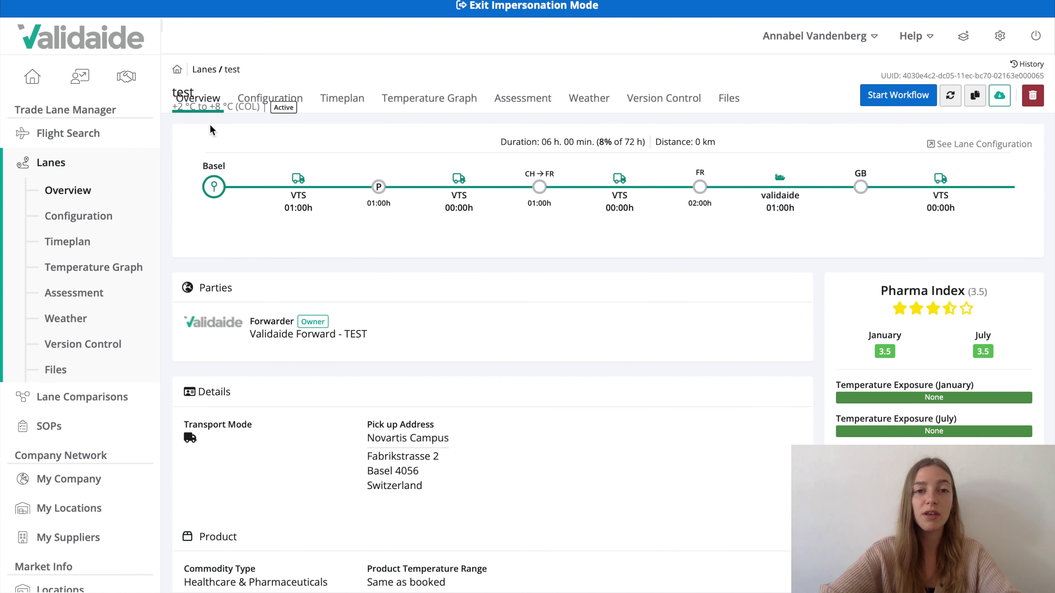
scroll(343, 286, down, 5)
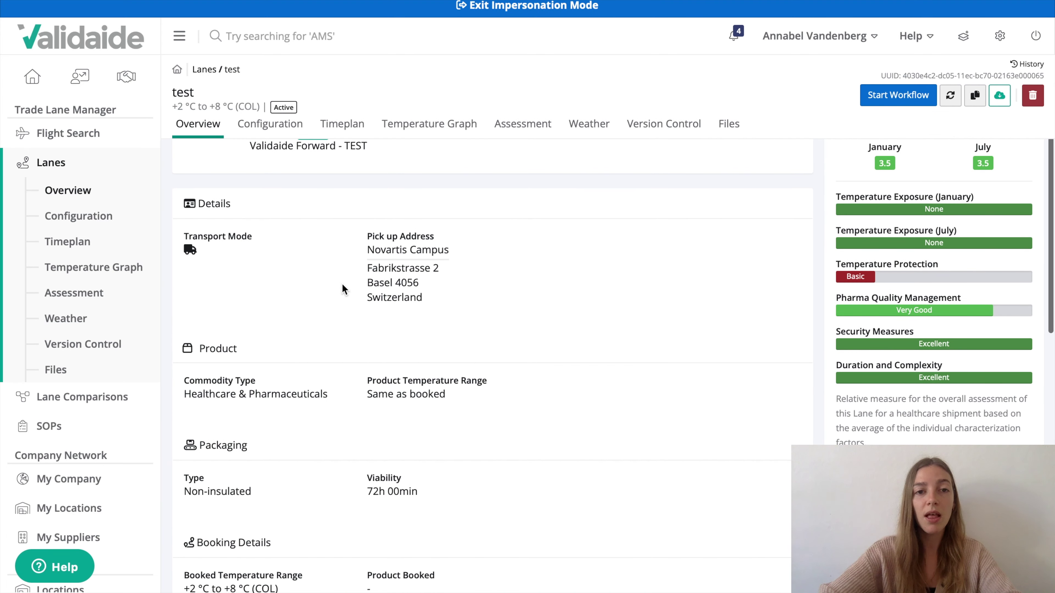
click(342, 125)
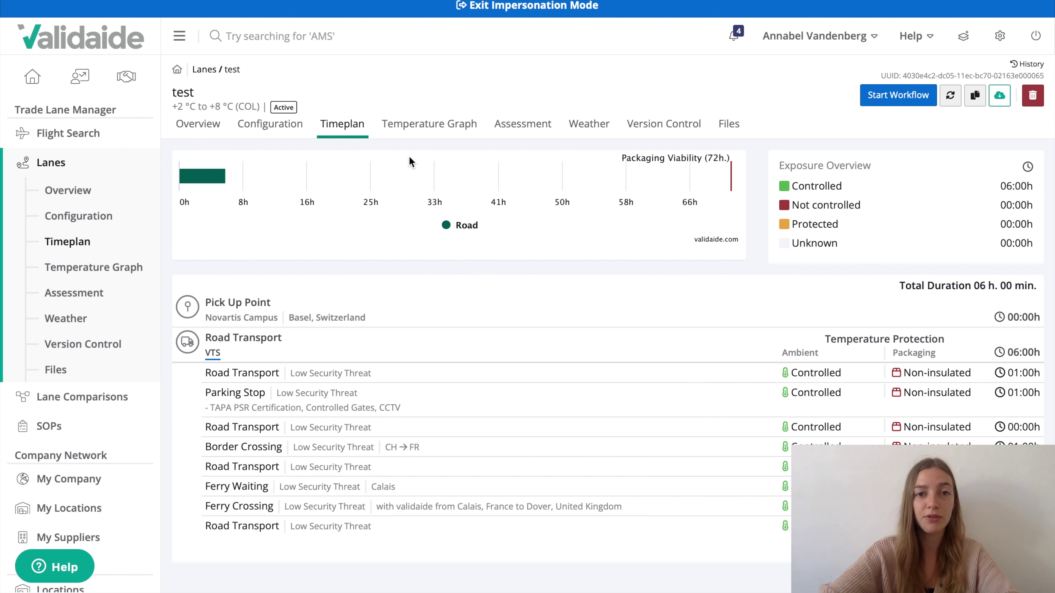
click(419, 129)
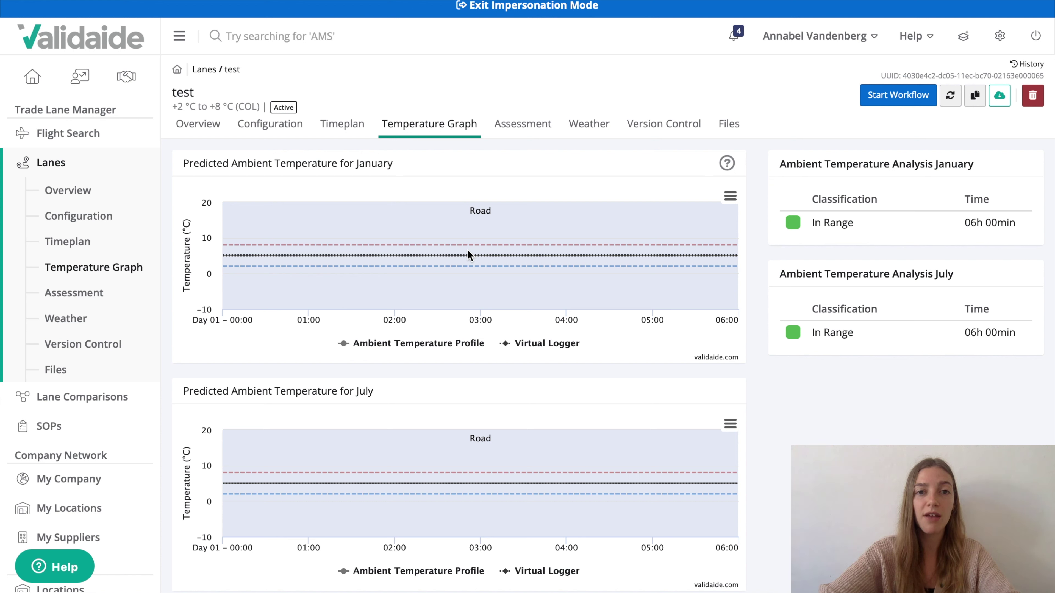
click(516, 120)
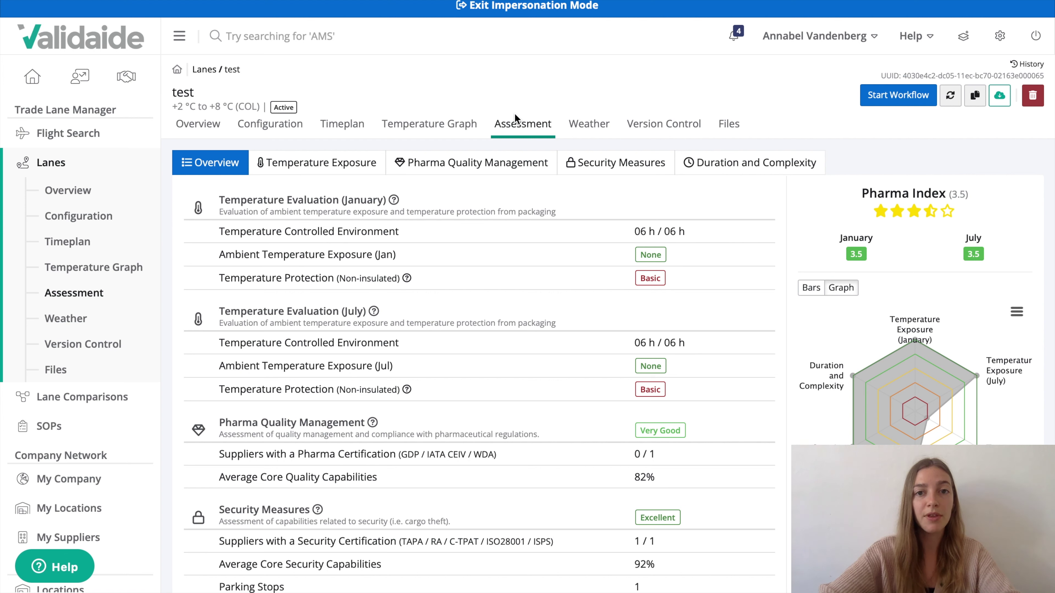
scroll(532, 221, down, 3)
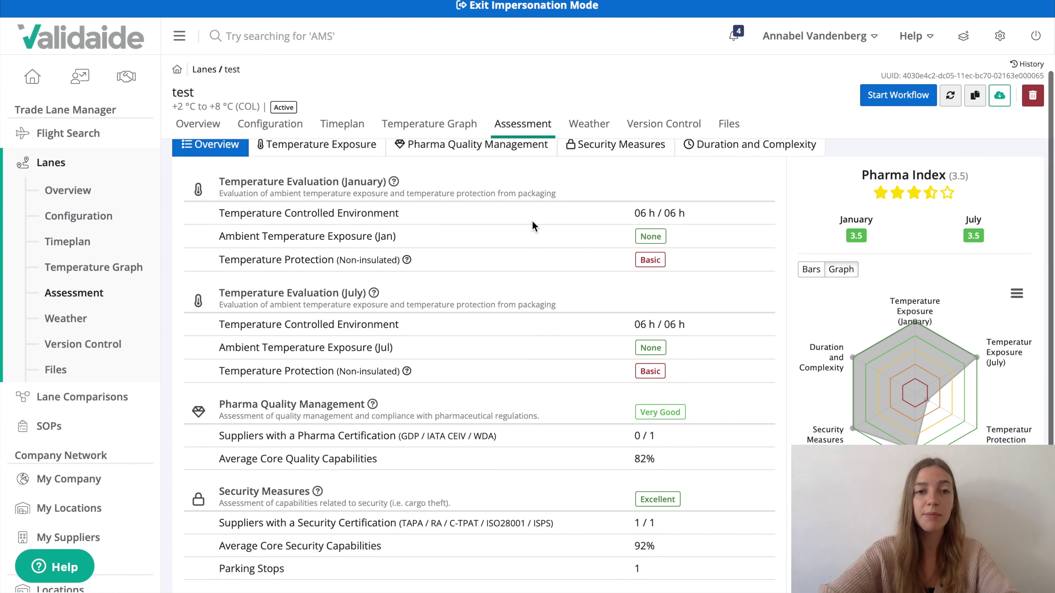